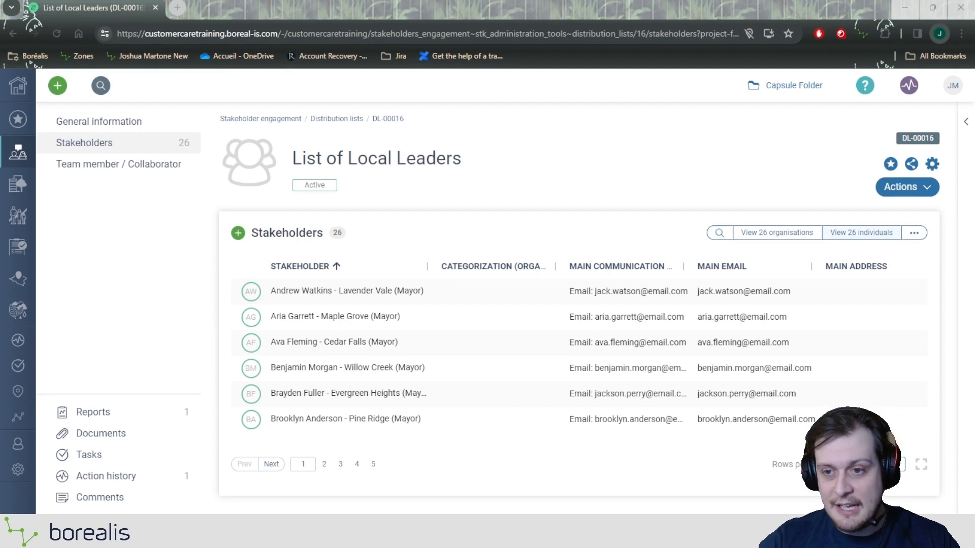
Open the options menu beside 'View 26 individuals' in the List of Local Leaders stakeholders table.
{"action": "left_click", "coordinate": [914, 233]}
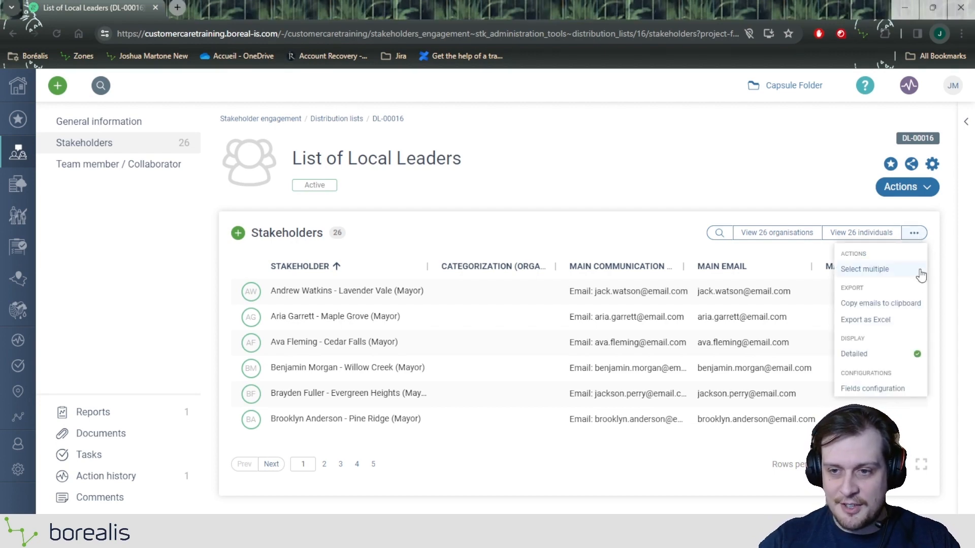
Copy the 26 stakeholder emails to the clipboard and start a new distribution list.
{"action": "left_click", "coordinate": [903, 303]}
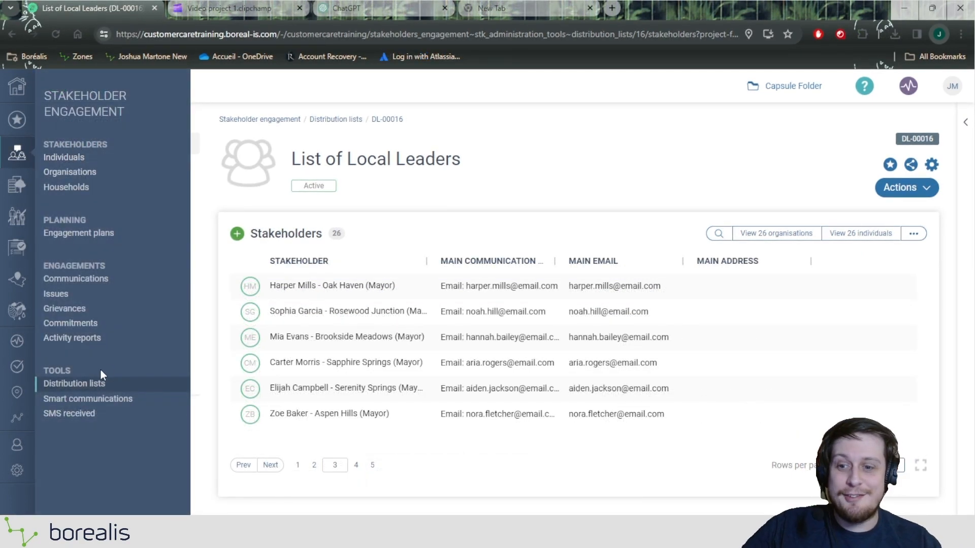
{"action": "left_click", "coordinate": [74, 384]}
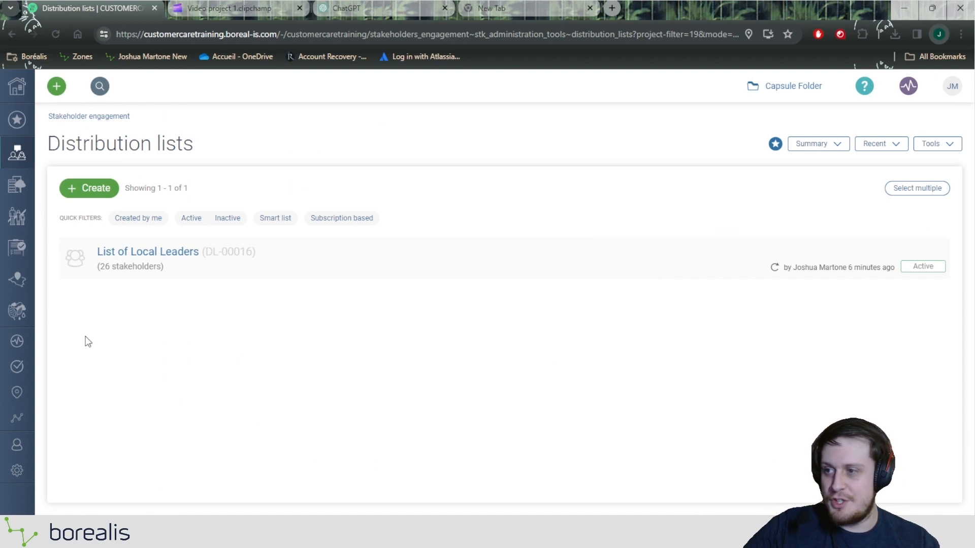
{"action": "left_click", "coordinate": [95, 192]}
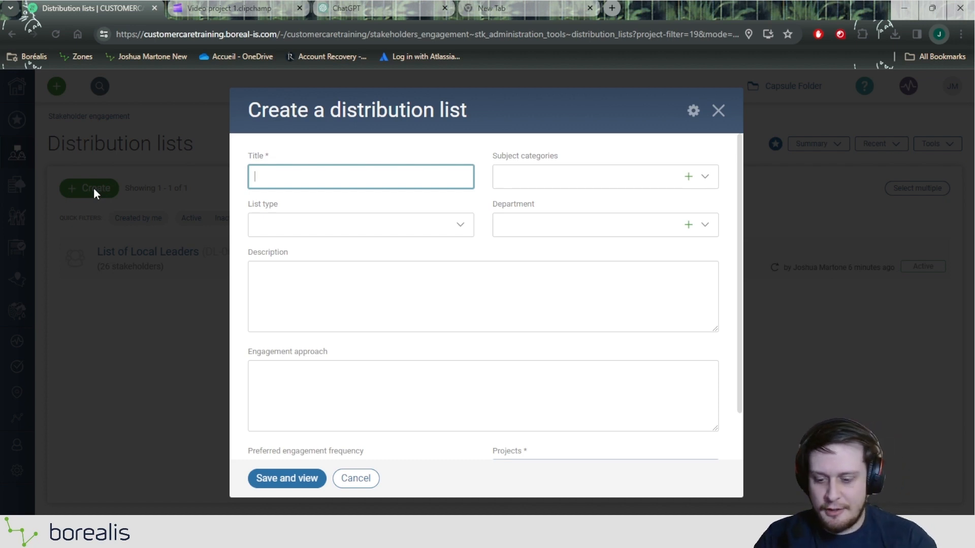
Title the new list 'Local Educators' and show the Subscription based and Basic list types.
{"action": "type", "text": "Local Educat"}
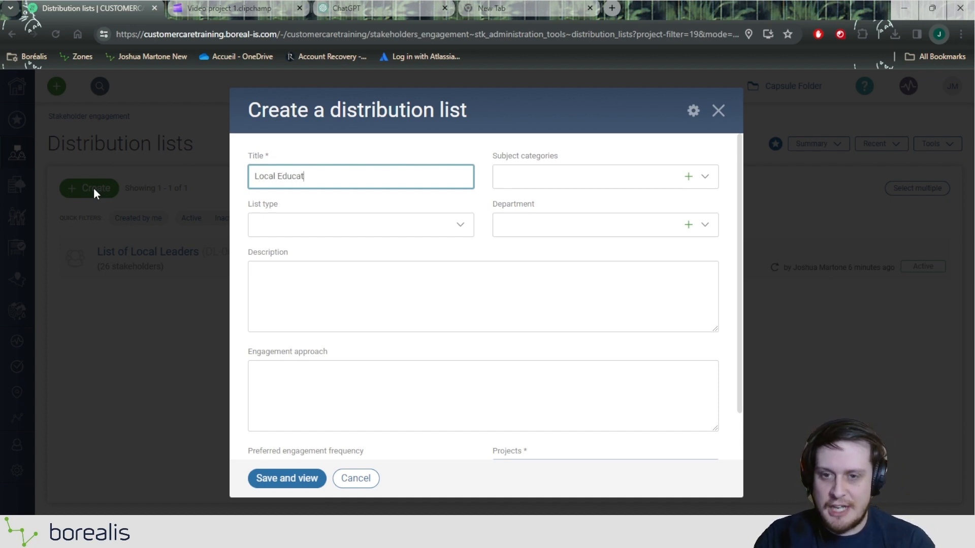
{"action": "type", "text": "ors"}
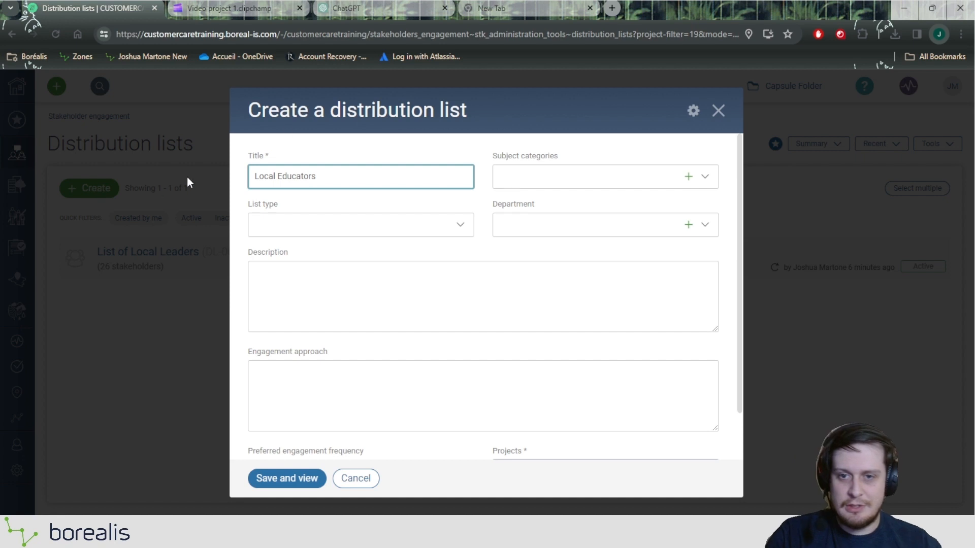
{"action": "left_click", "coordinate": [562, 202]}
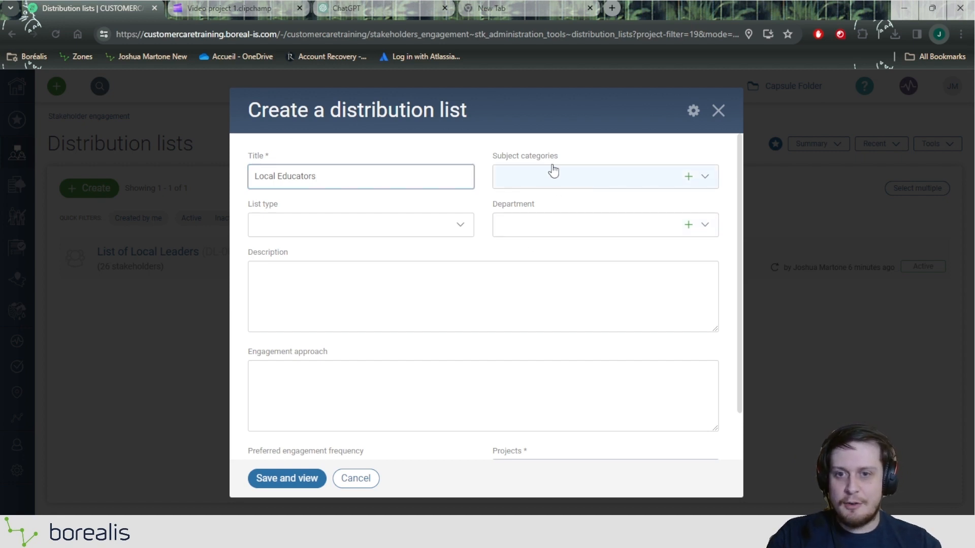
{"action": "left_click", "coordinate": [387, 227]}
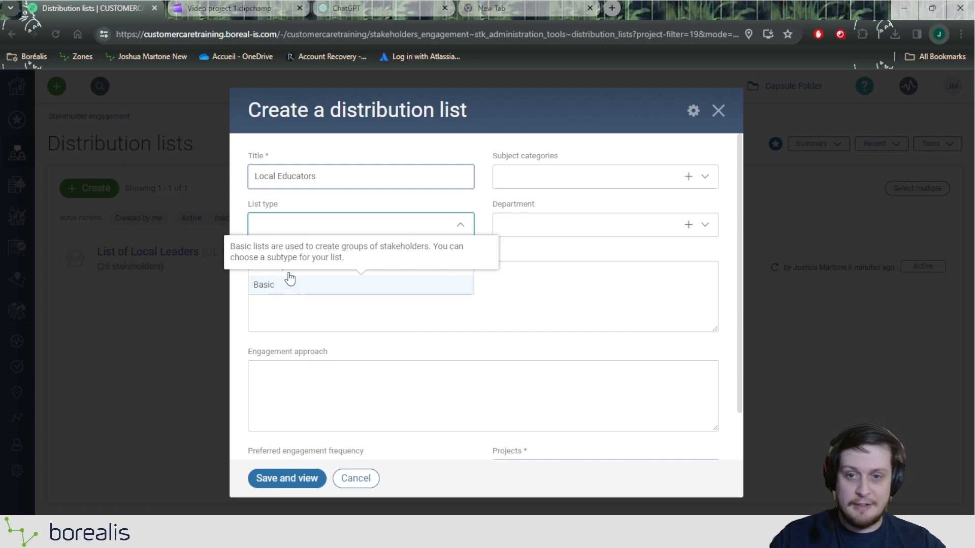
{"action": "mouse_move", "coordinate": [282, 260]}
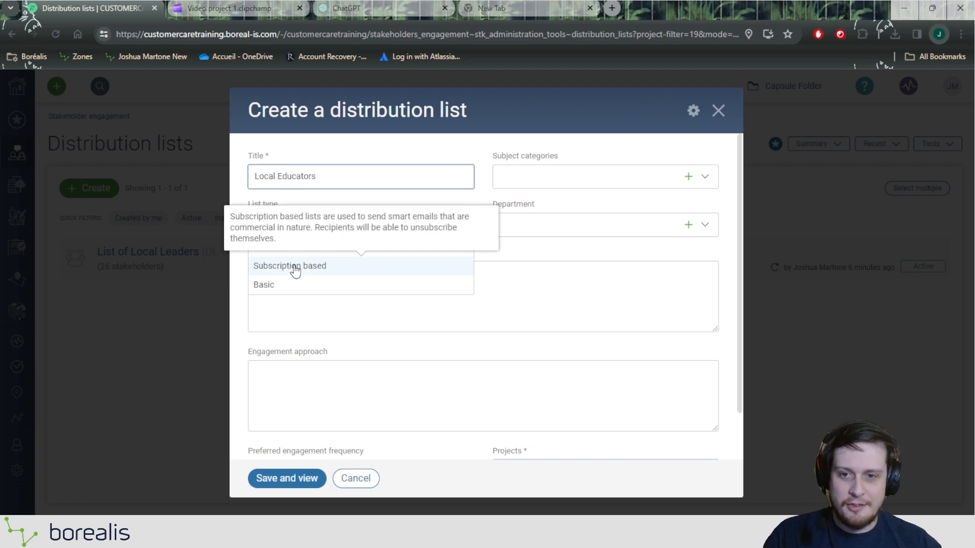
Make it a Basic list with no subtype, confirming Capsule Folder as the project.
{"action": "left_click", "coordinate": [274, 289]}
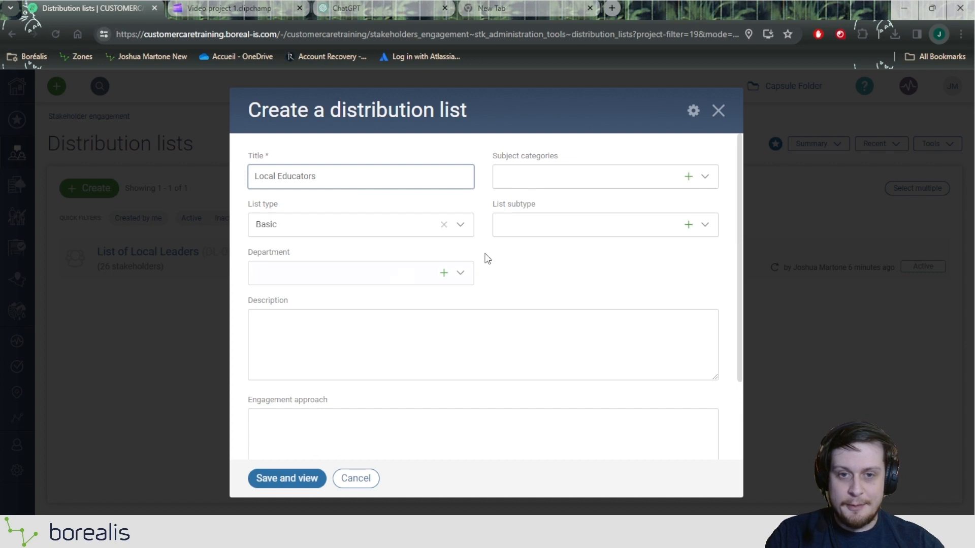
{"action": "left_click_drag", "start_coordinate": [490, 204], "coordinate": [528, 203]}
{"action": "left_click", "coordinate": [541, 221]}
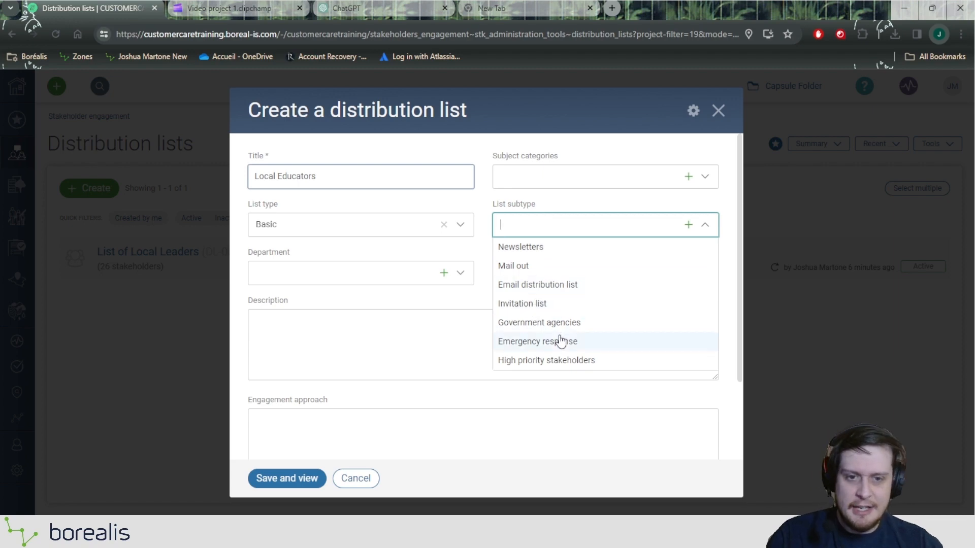
{"action": "left_click", "coordinate": [468, 342]}
{"action": "left_click", "coordinate": [530, 244]}
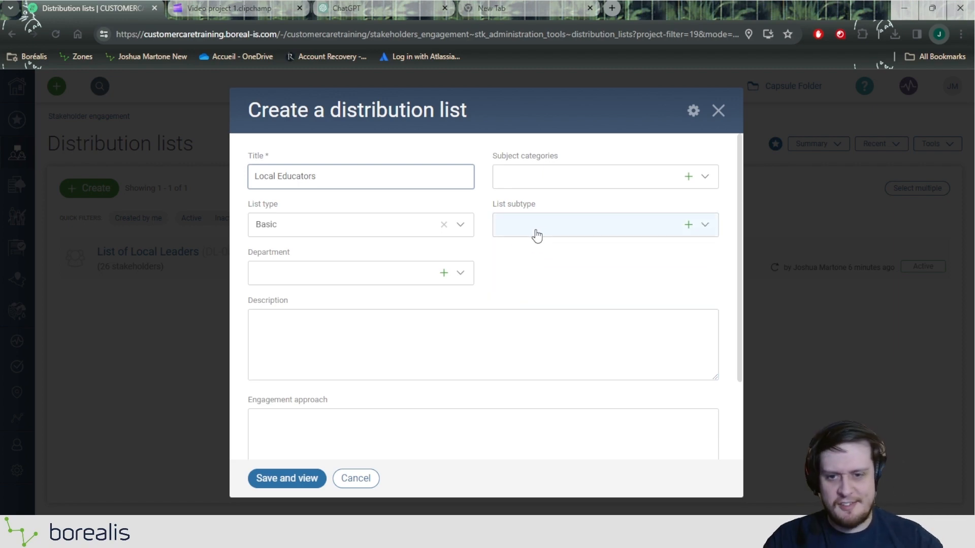
{"action": "scroll", "coordinate": [508, 236], "scroll_direction": "down", "scroll_amount": 2}
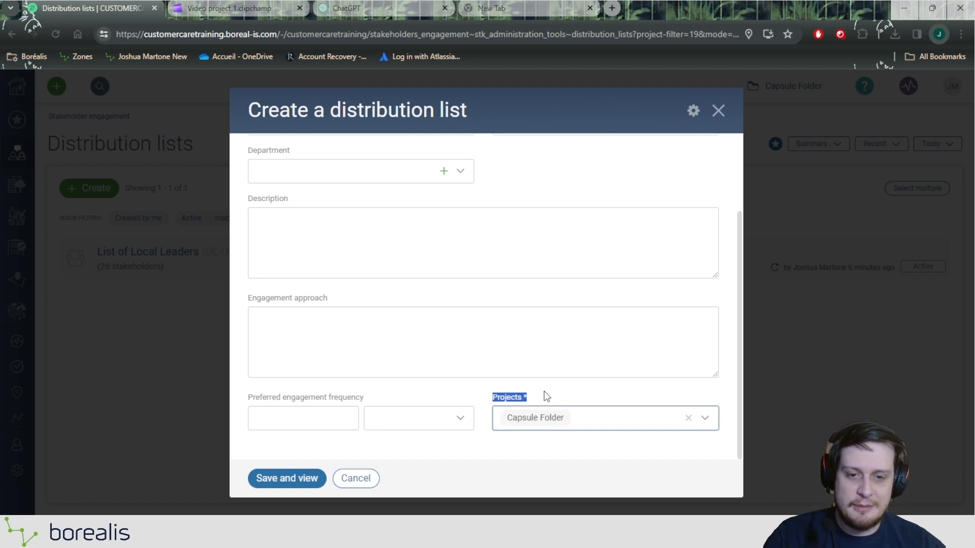
Save the Local Educators list as DL-00017 and show its empty Stakeholders section.
{"action": "left_click", "coordinate": [307, 479]}
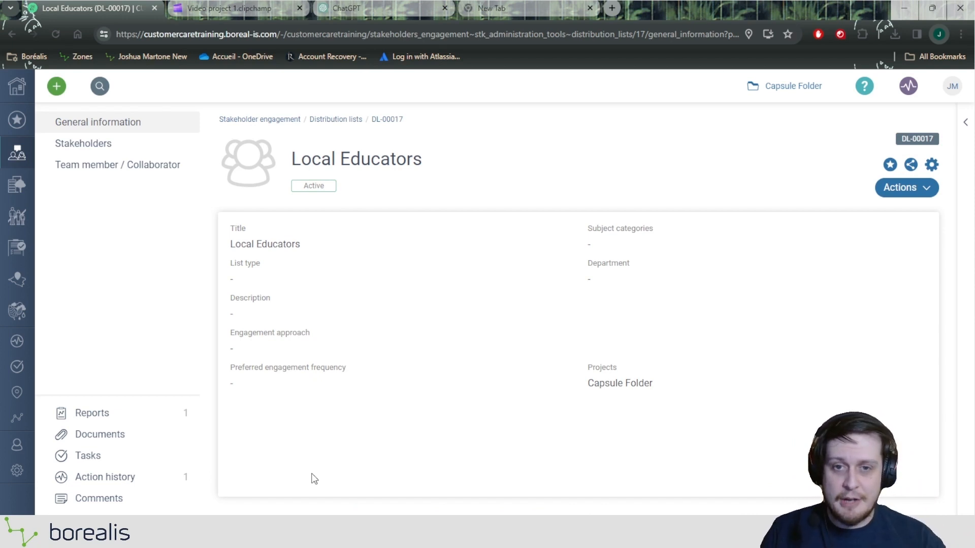
{"action": "mouse_move", "coordinate": [91, 151]}
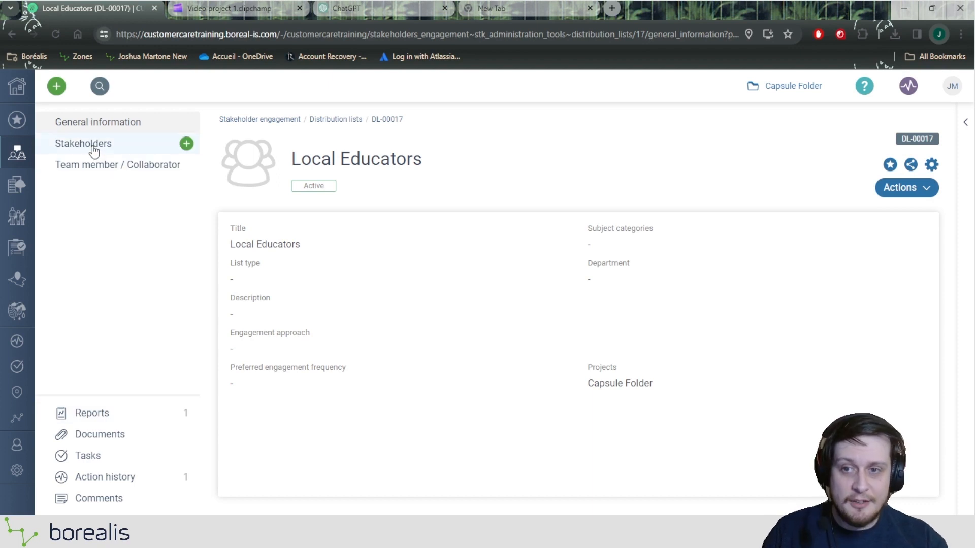
{"action": "left_click", "coordinate": [93, 148]}
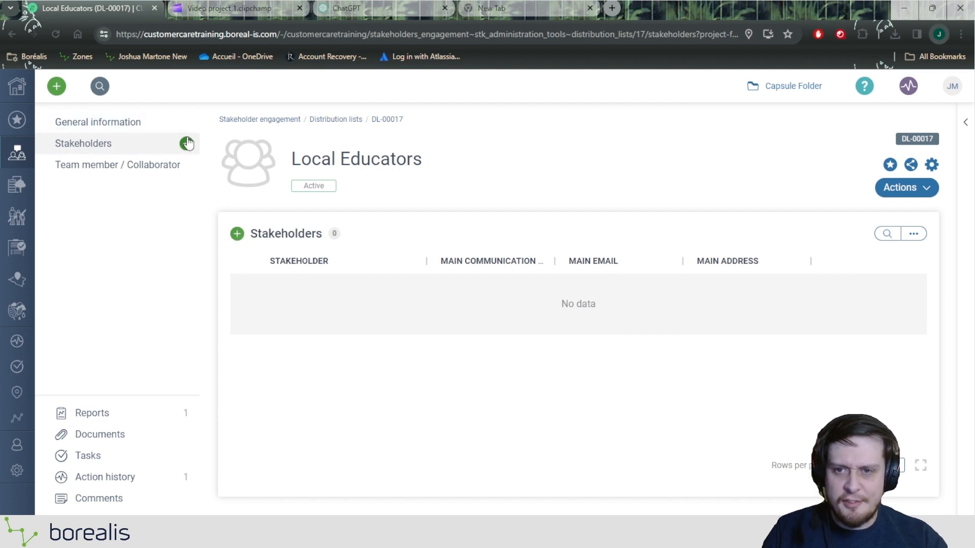
Search 'Mayor' and add the Maple Grove and Ravenwood mayors as stakeholders of Local Educators.
{"action": "left_click", "coordinate": [237, 234]}
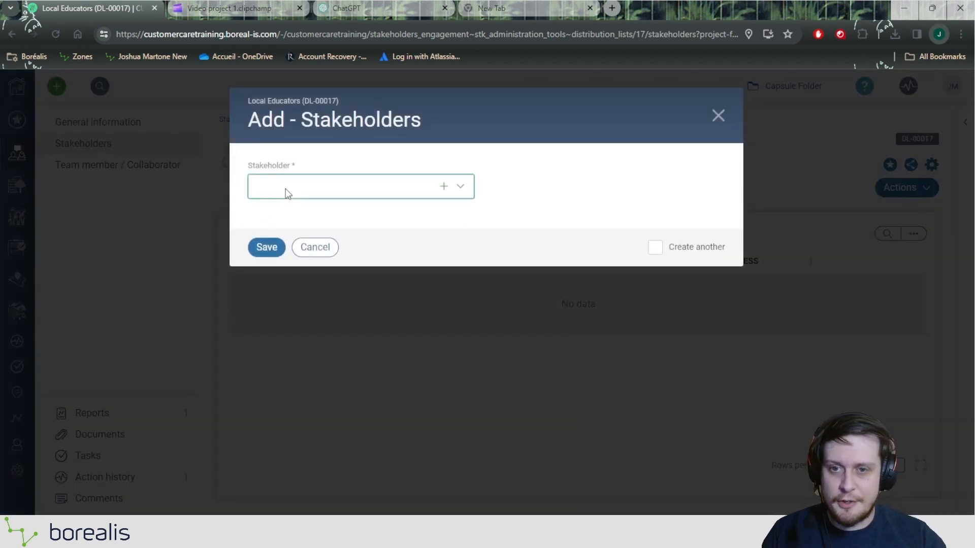
{"action": "type", "text": "Holl"}
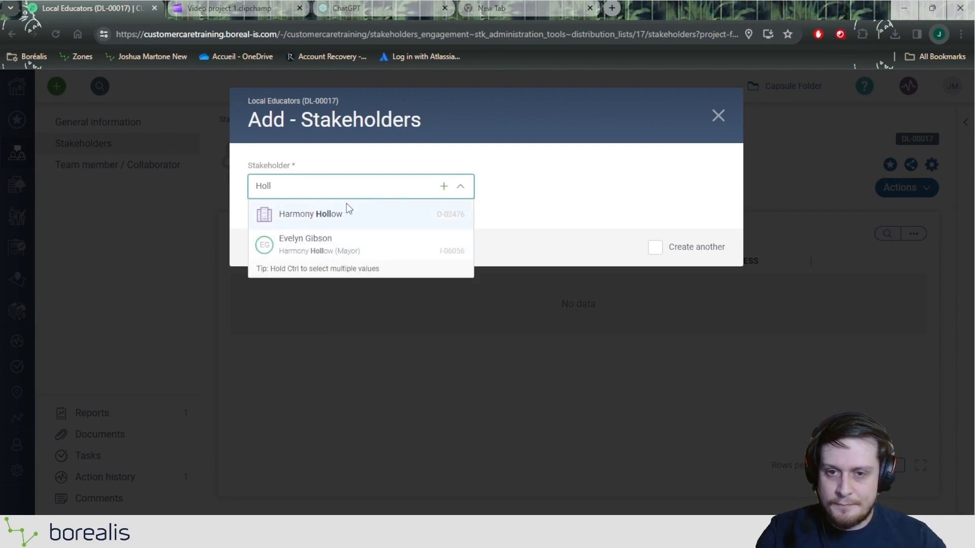
{"action": "key", "text": "BackSpace"}
{"action": "key", "text": "BackSpace"}
{"action": "key", "text": "BackSpace"}
{"action": "key", "text": "BackSpace"}
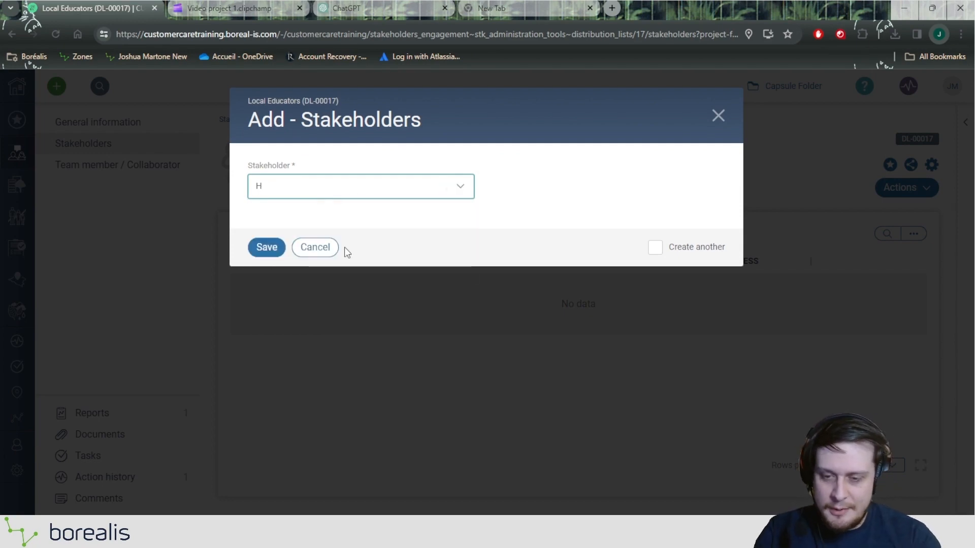
{"action": "type", "text": "Mayor"}
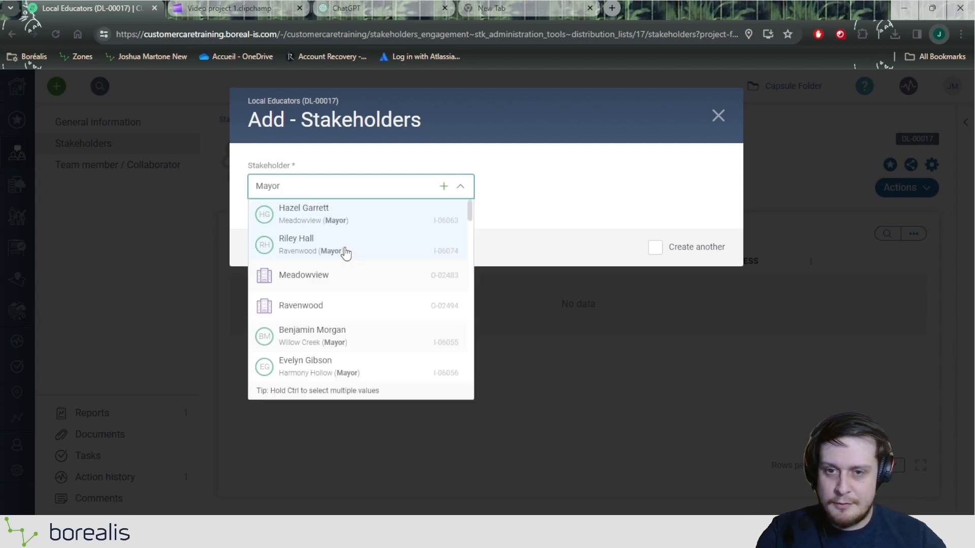
{"action": "scroll", "coordinate": [343, 322], "scroll_direction": "down", "scroll_amount": 5}
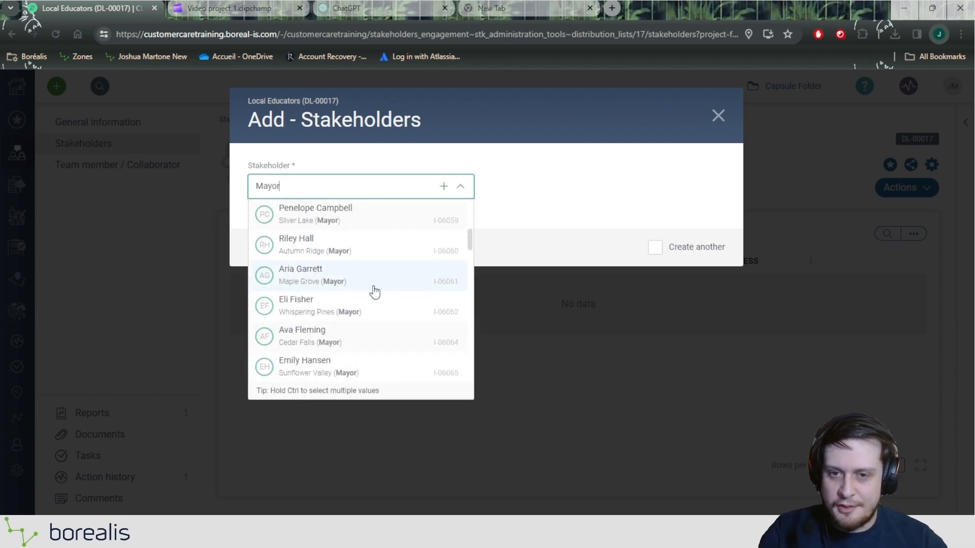
{"action": "left_click", "coordinate": [309, 284]}
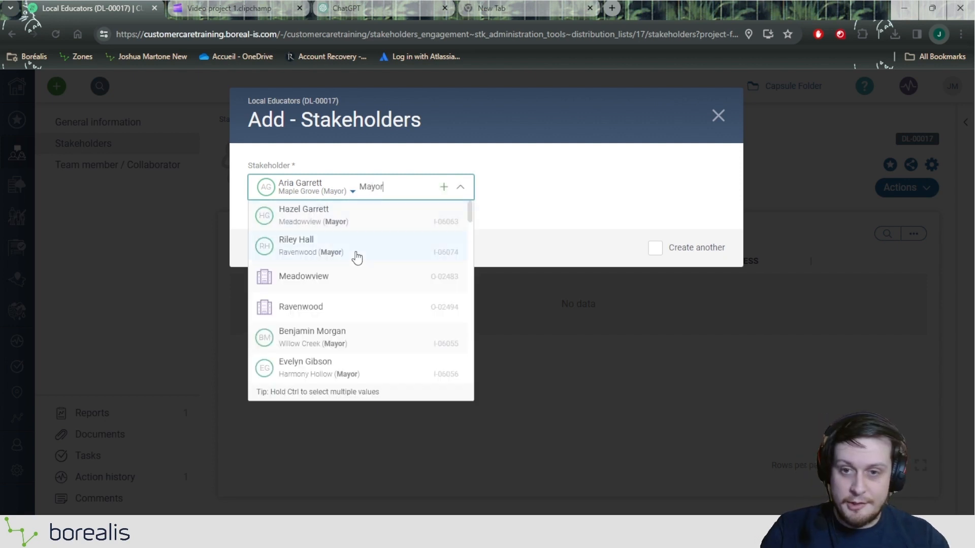
{"action": "left_click", "coordinate": [356, 254]}
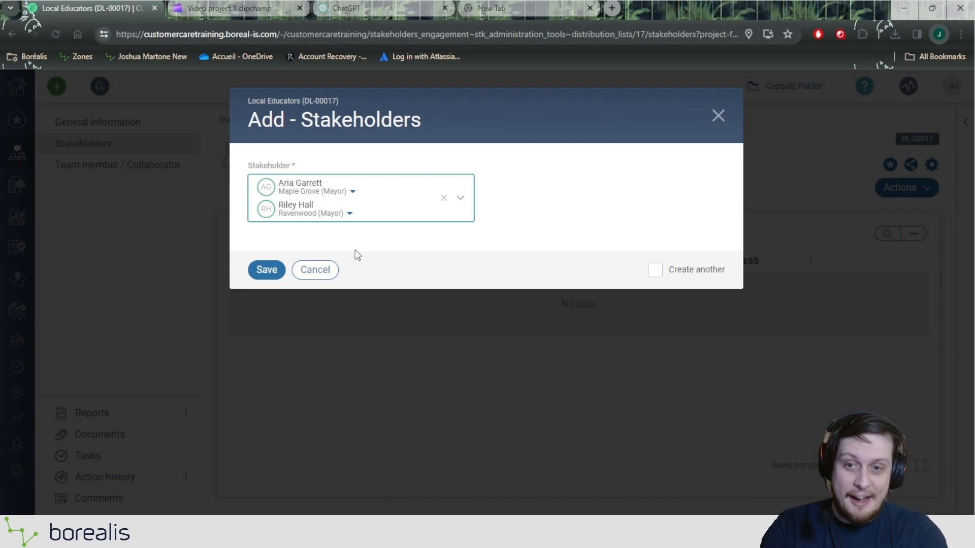
{"action": "left_click", "coordinate": [259, 273]}
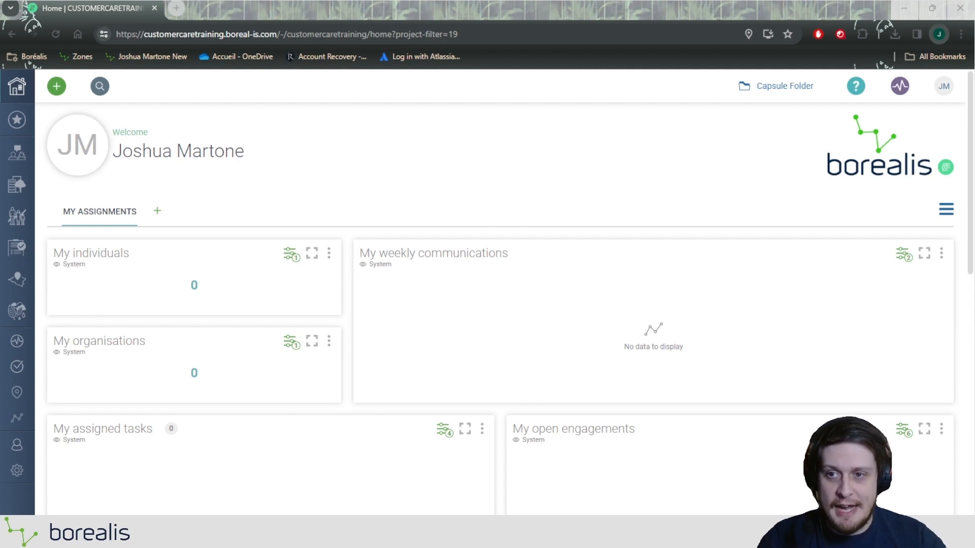
Go from the home dashboard to the Individuals register listing 175 individuals.
{"action": "left_click", "coordinate": [17, 152]}
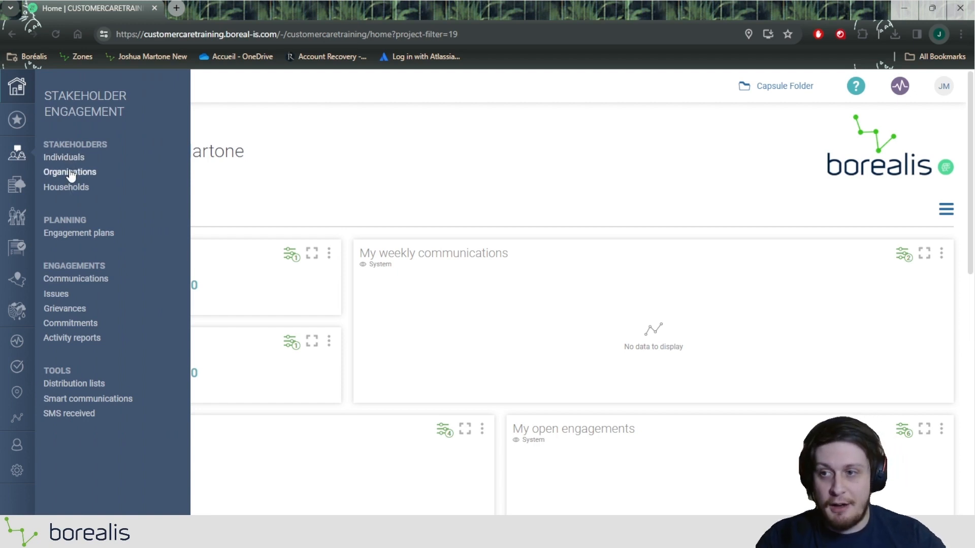
{"action": "left_click", "coordinate": [67, 159]}
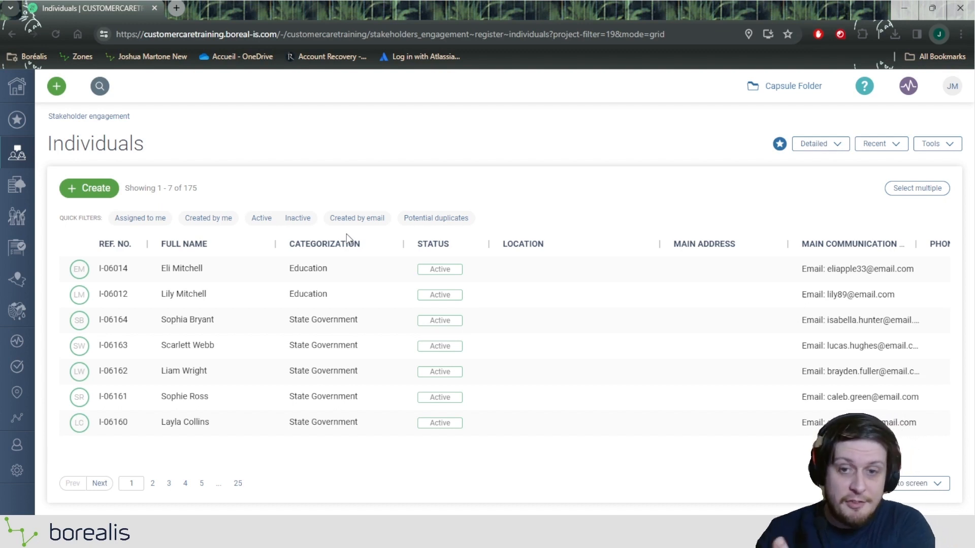
Filter the CATEGORIZATION column to Education, leaving 31 individuals.
{"action": "left_click", "coordinate": [336, 245]}
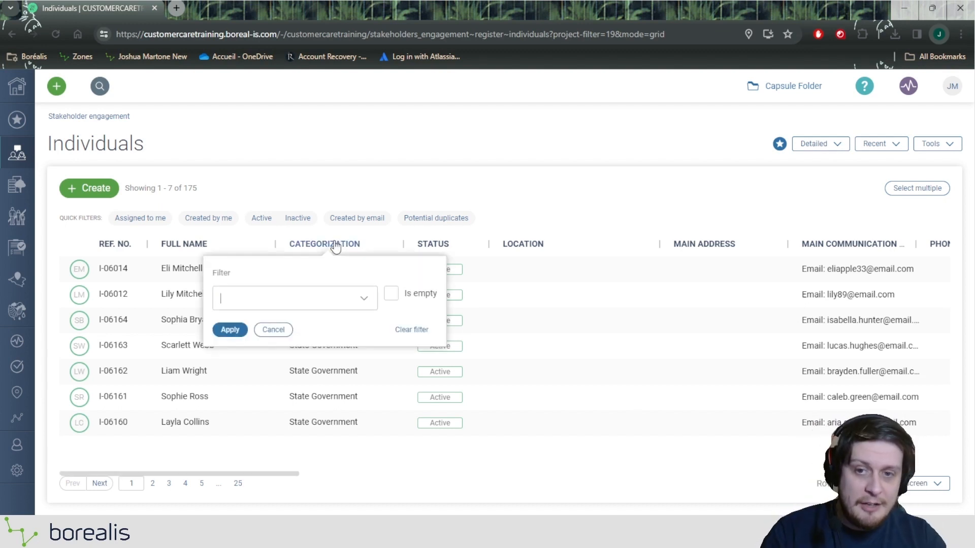
{"action": "left_click", "coordinate": [301, 300]}
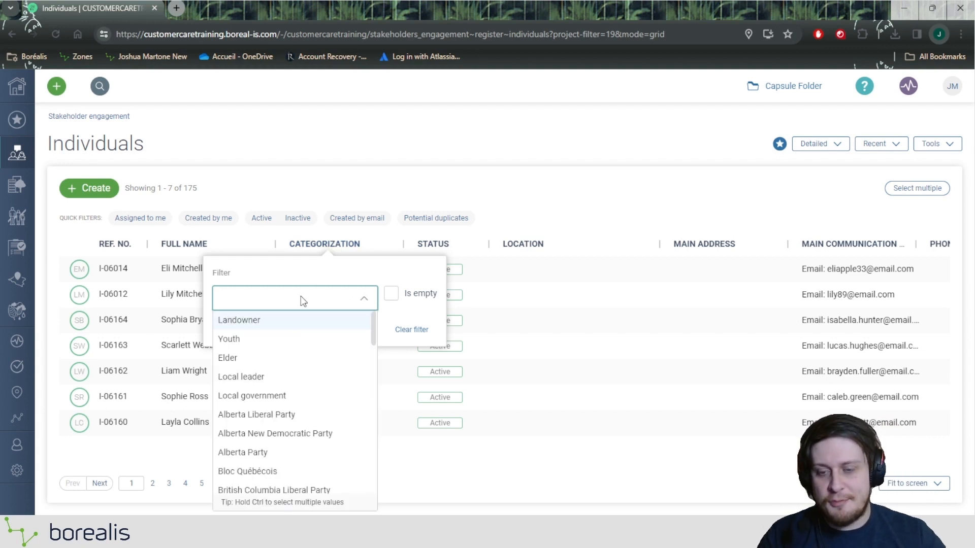
{"action": "type", "text": "Edu"}
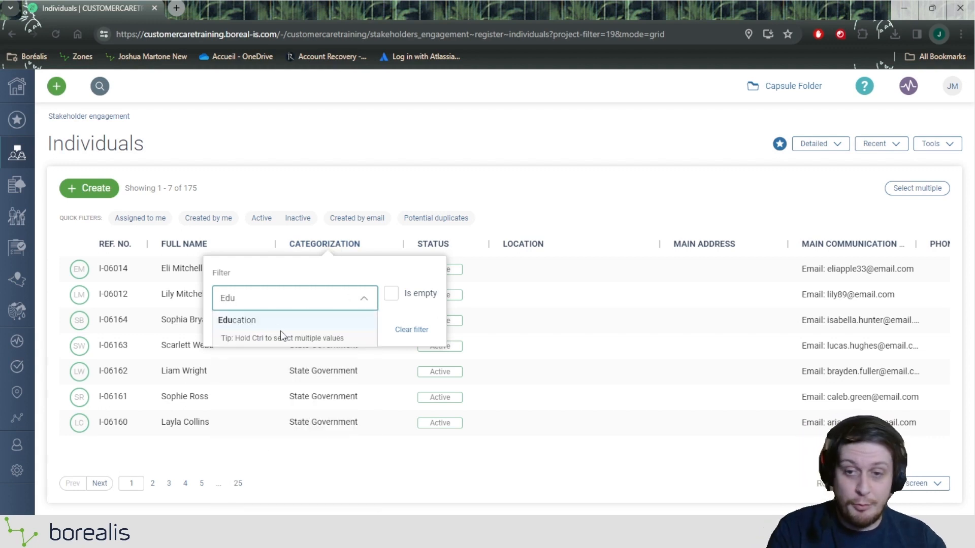
{"action": "left_click", "coordinate": [275, 320]}
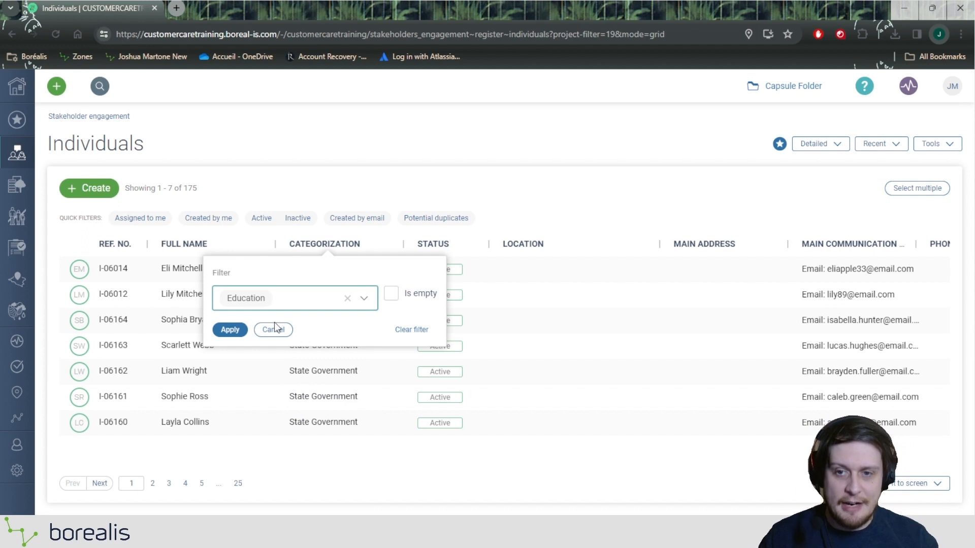
{"action": "left_click", "coordinate": [242, 330]}
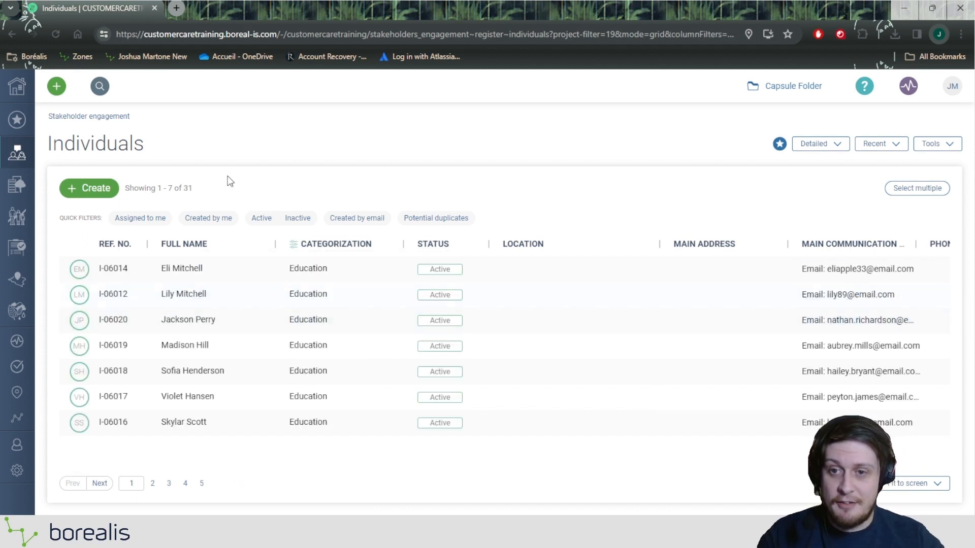
{"action": "double_click", "coordinate": [188, 188]}
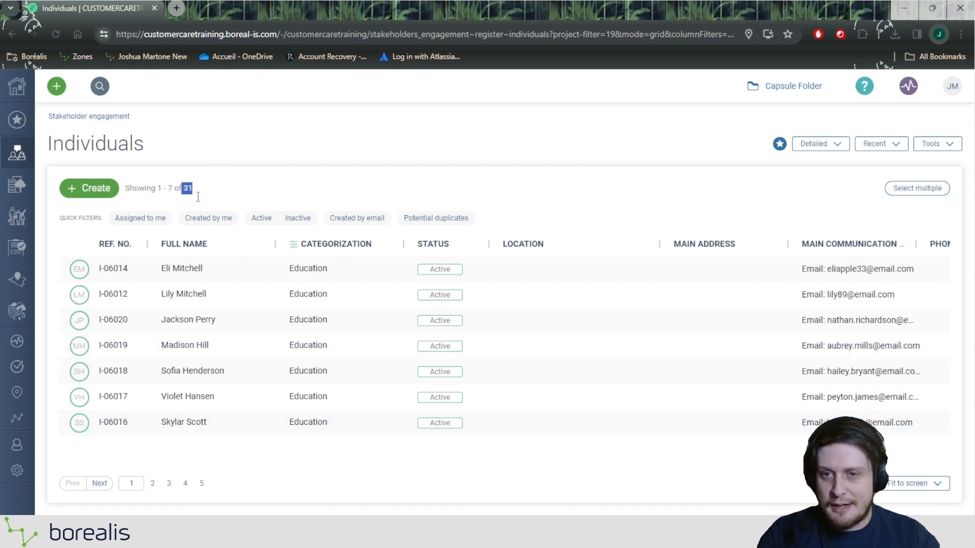
Show 50 rows per page so all 31 Education individuals fit on one page.
{"action": "left_click", "coordinate": [900, 480]}
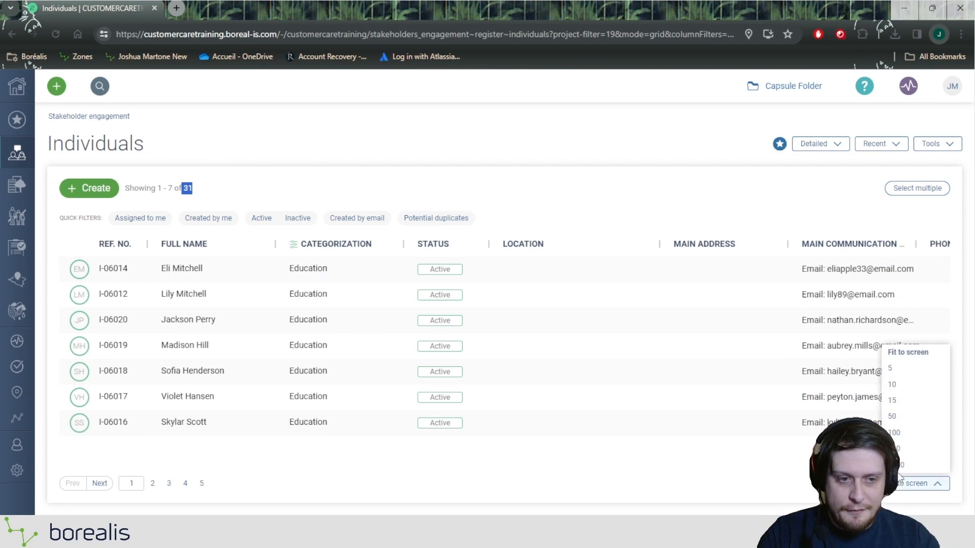
{"action": "left_click", "coordinate": [902, 418]}
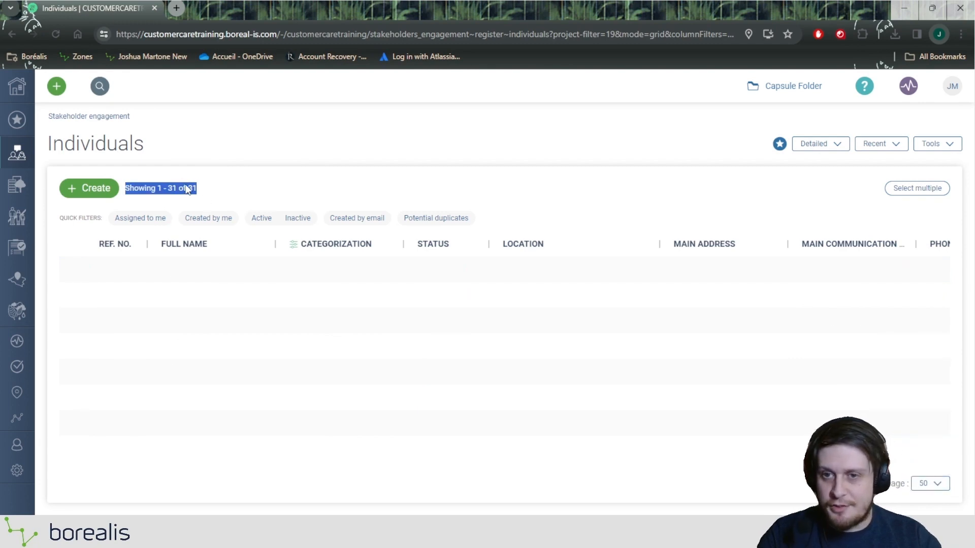
{"action": "scroll", "coordinate": [338, 295], "scroll_direction": "down", "scroll_amount": 9}
{"action": "scroll", "coordinate": [337, 298], "scroll_direction": "down", "scroll_amount": 3}
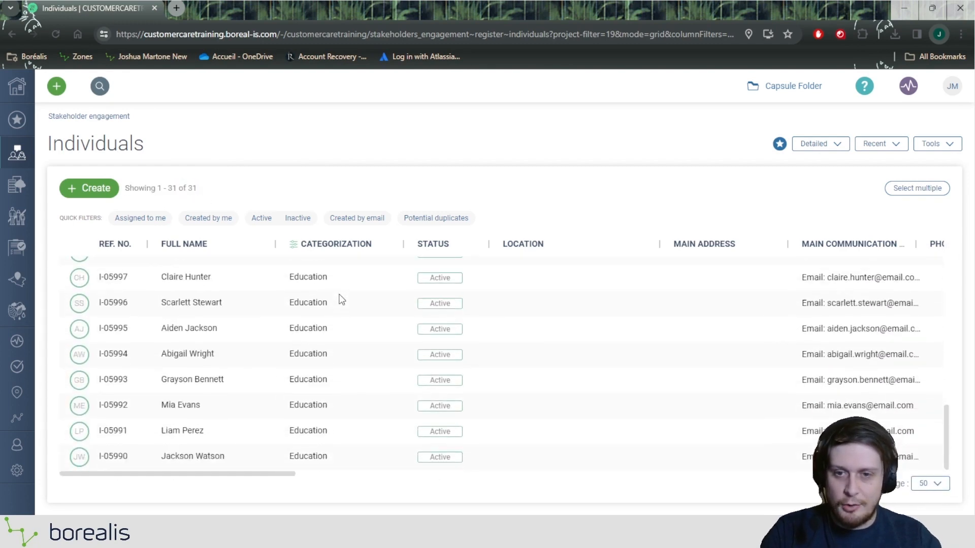
Select all 31 filtered individuals and link them to the Local Educators distribution list.
{"action": "left_click", "coordinate": [902, 193]}
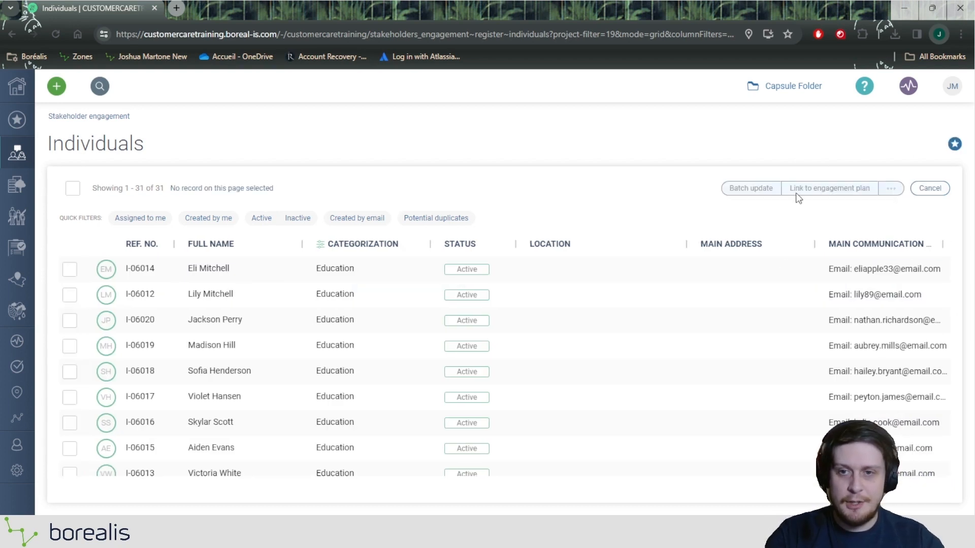
{"action": "left_click", "coordinate": [74, 189]}
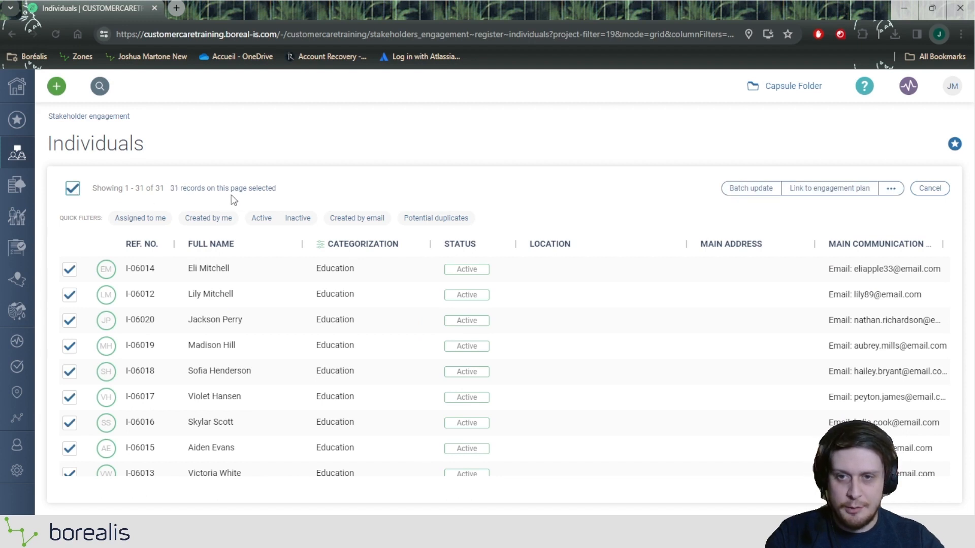
{"action": "left_click", "coordinate": [895, 195]}
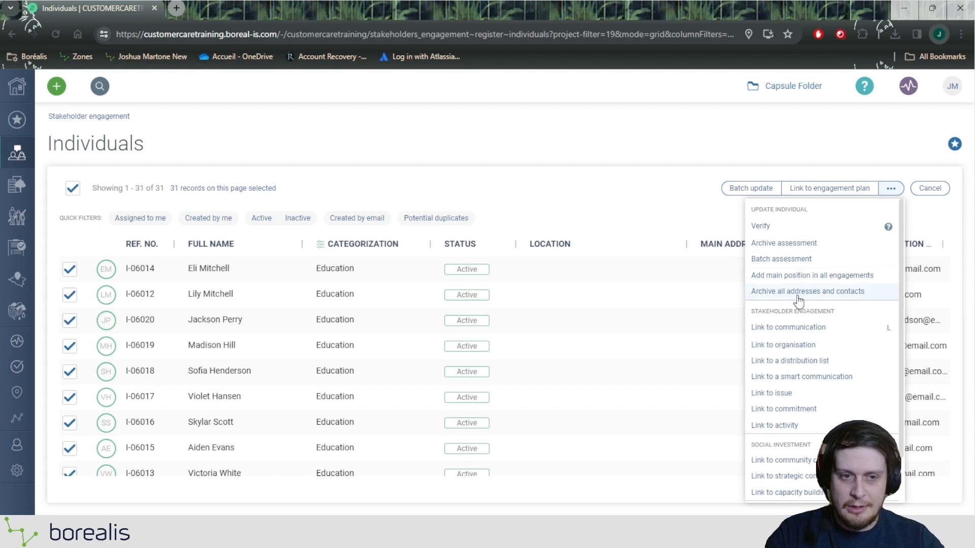
{"action": "left_click", "coordinate": [797, 361]}
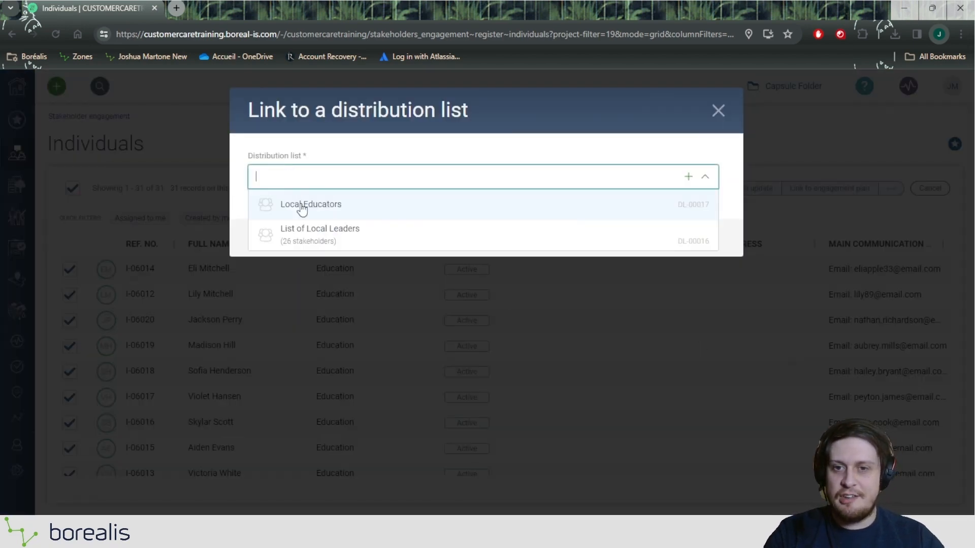
{"action": "left_click", "coordinate": [302, 205]}
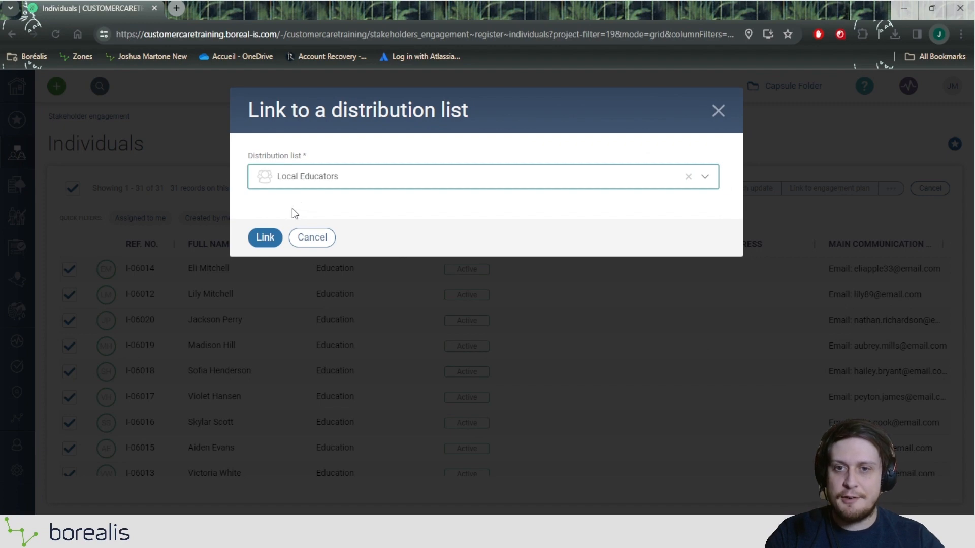
{"action": "left_click", "coordinate": [273, 243]}
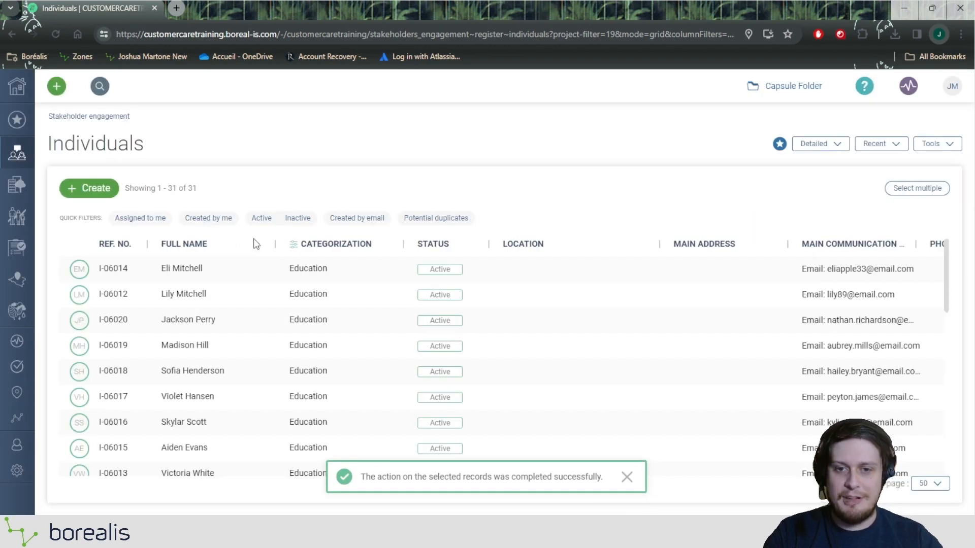
Open the Local Educators distribution list on its Stakeholders section showing 31 stakeholders.
{"action": "mouse_move", "coordinate": [17, 152]}
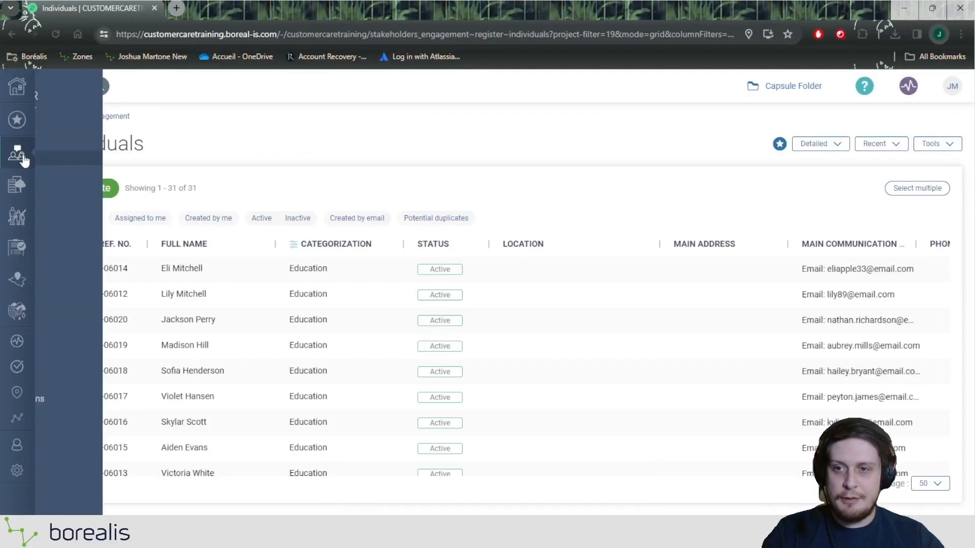
{"action": "left_click", "coordinate": [99, 385]}
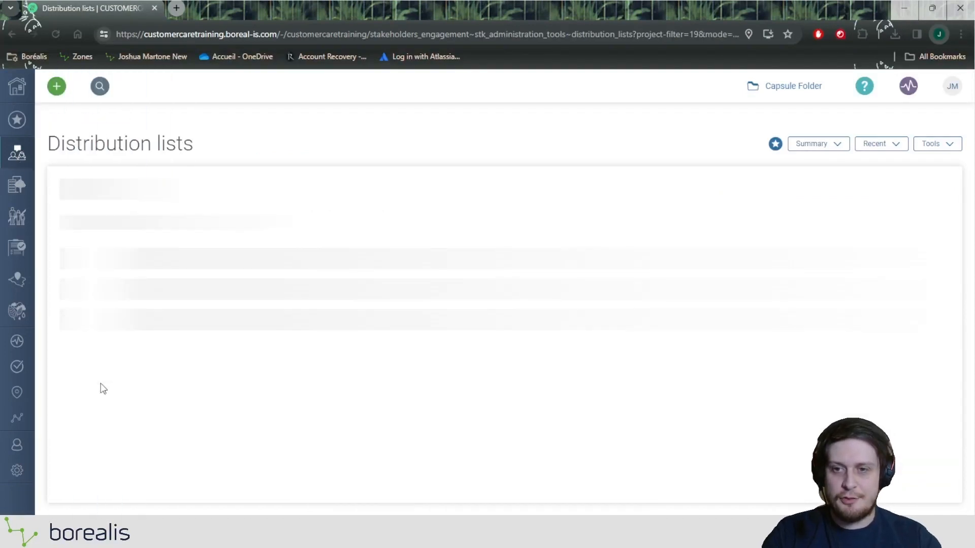
{"action": "left_click", "coordinate": [158, 253]}
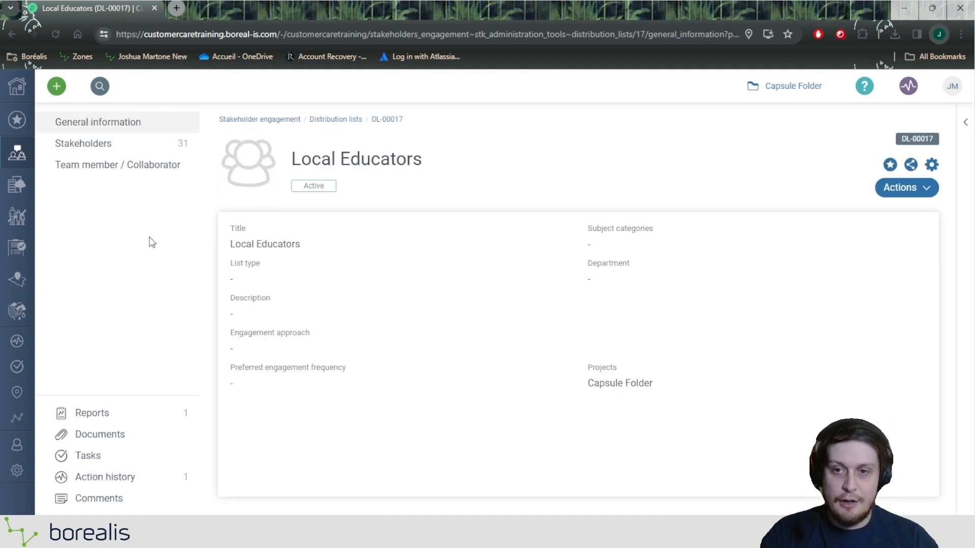
{"action": "left_click", "coordinate": [124, 152]}
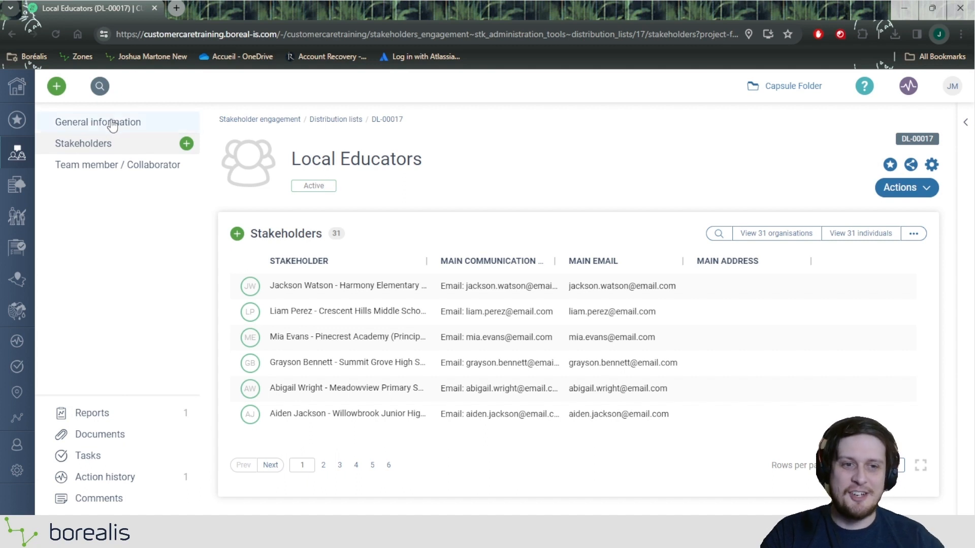
Check the 31 linked organisations and 31 linked individuals, returning to the list each time.
{"action": "left_click", "coordinate": [763, 239]}
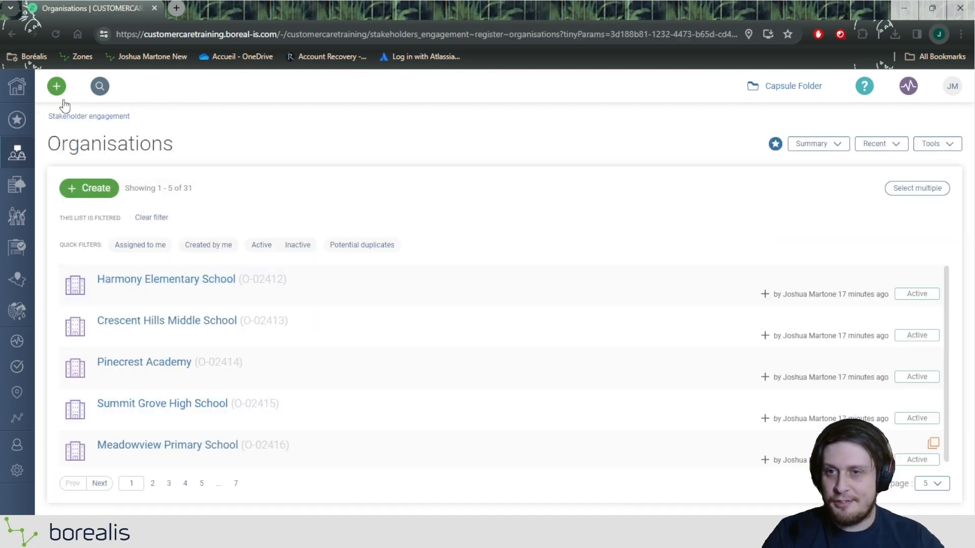
{"action": "left_click", "coordinate": [11, 33]}
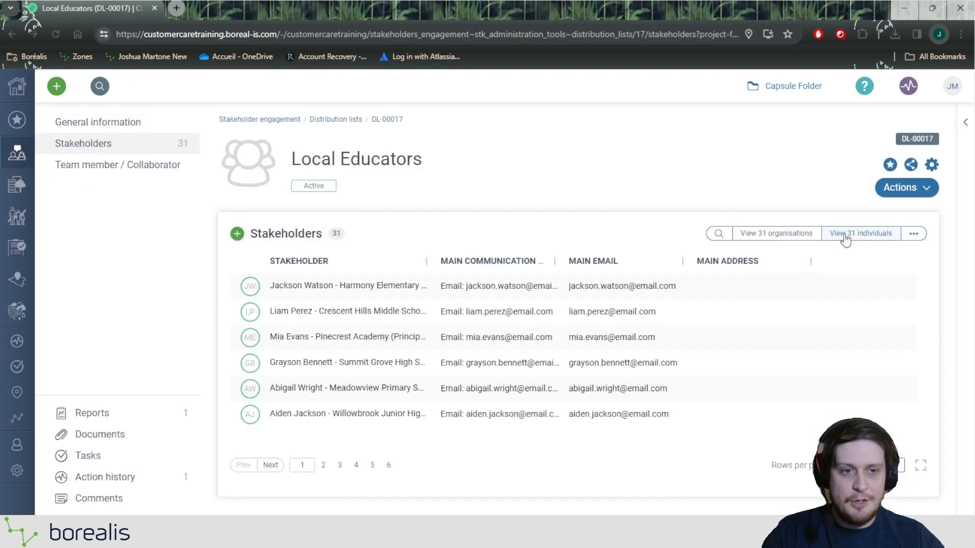
{"action": "left_click", "coordinate": [846, 238]}
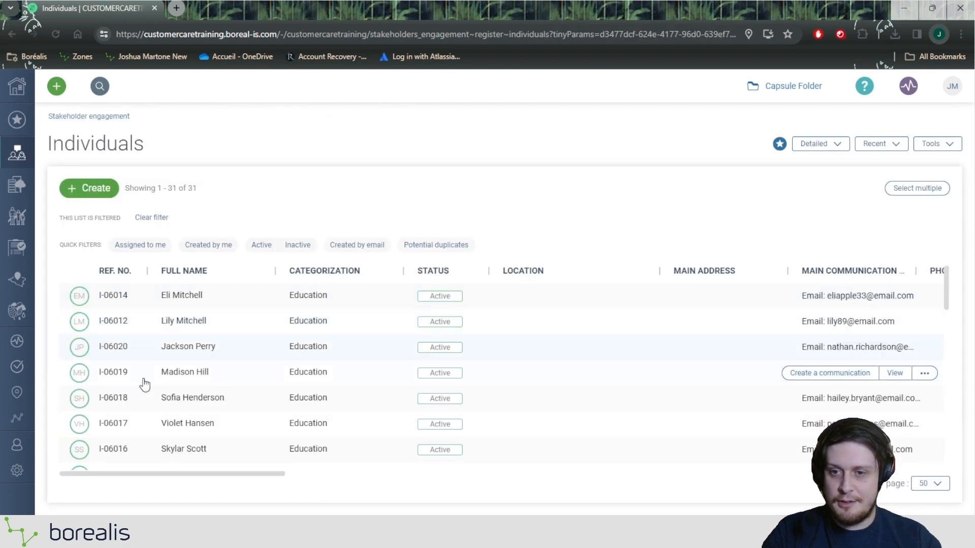
{"action": "left_click", "coordinate": [11, 37]}
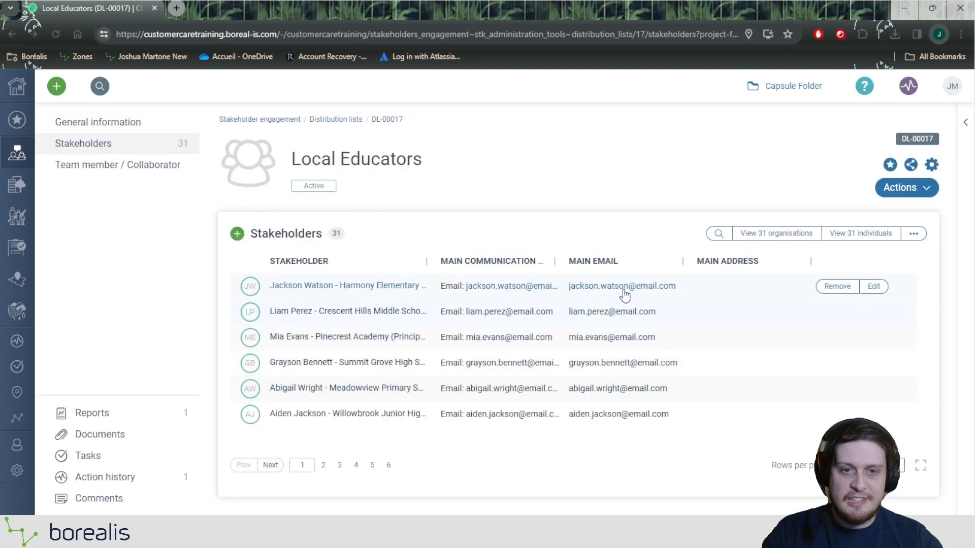
{"action": "left_click", "coordinate": [913, 236]}
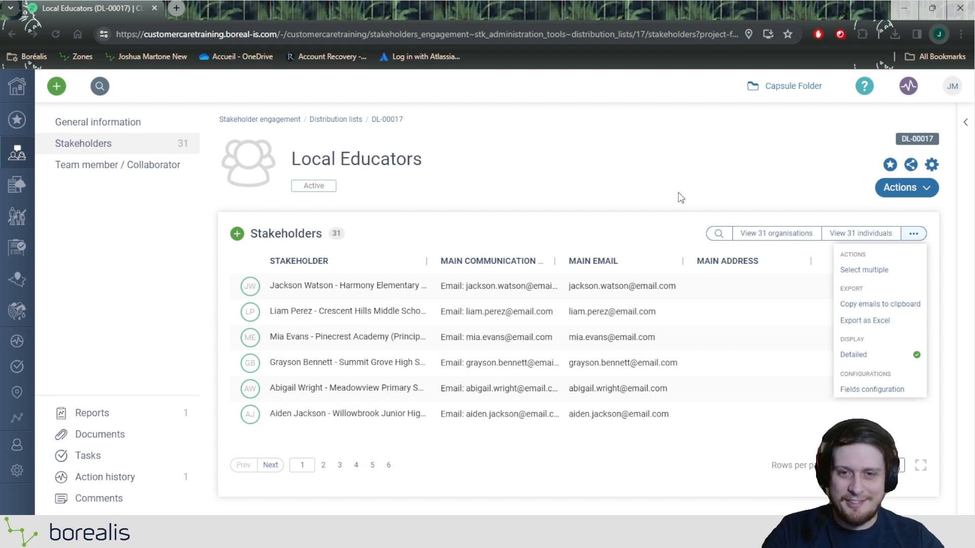
Dismiss the extra options menu without choosing anything.
{"action": "left_click", "coordinate": [658, 178]}
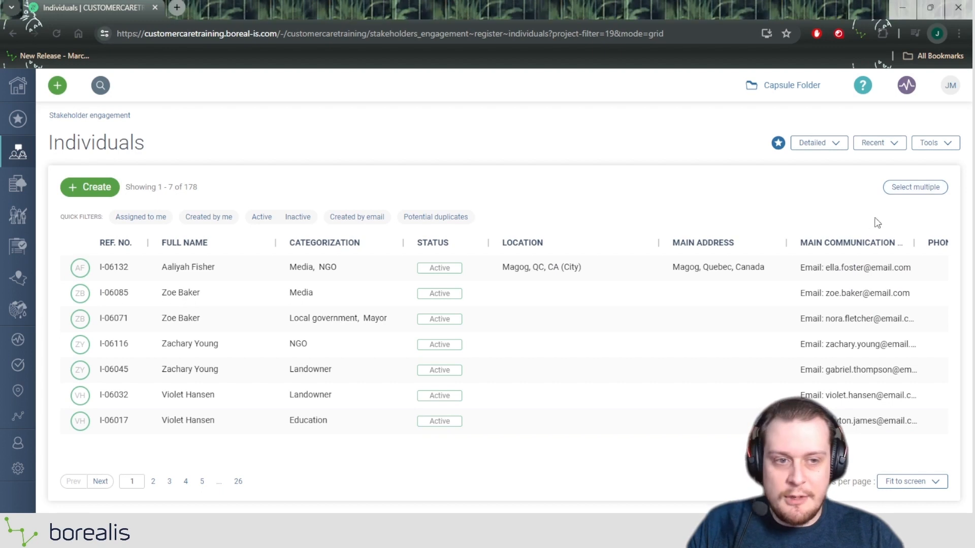
Show 100 rows per page and start a multi-selection with record I-06132.
{"action": "left_click", "coordinate": [901, 487]}
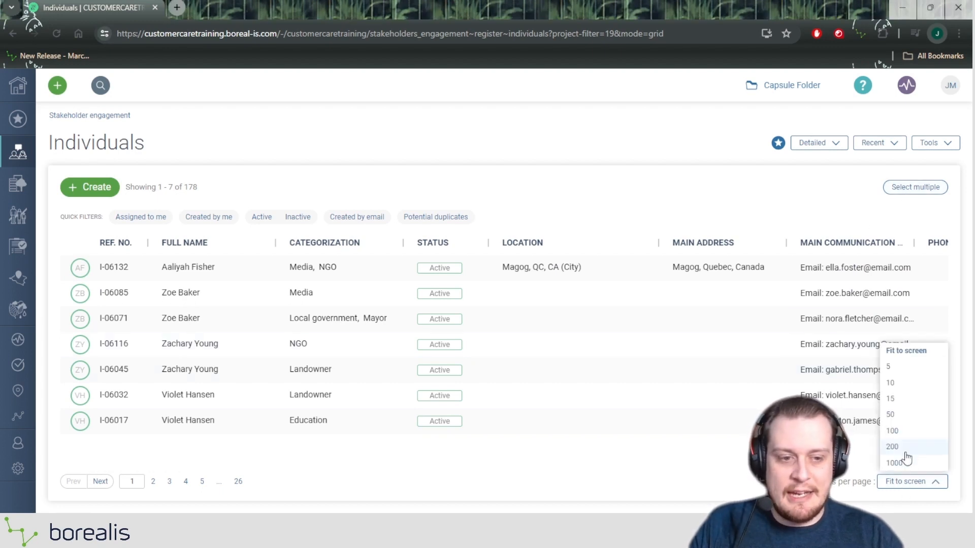
{"action": "left_click", "coordinate": [908, 431]}
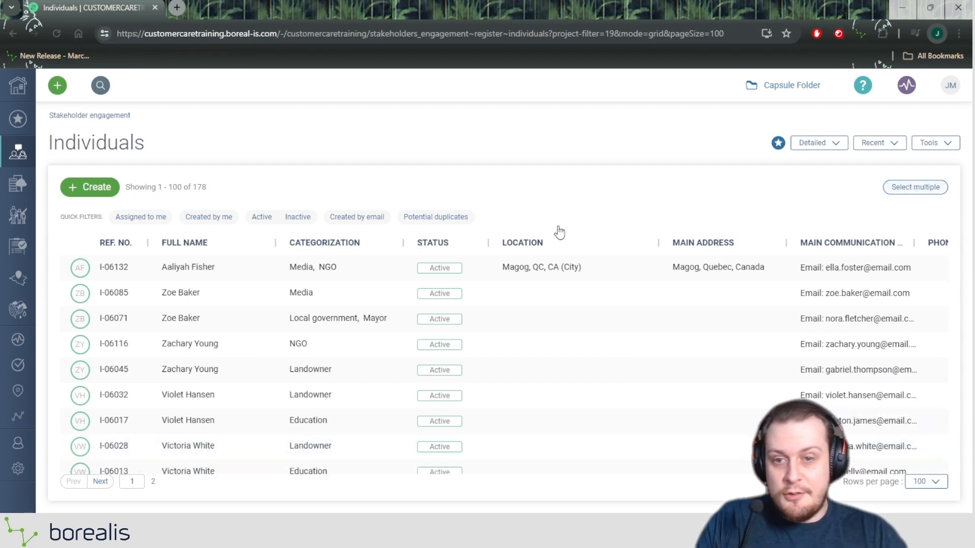
{"action": "left_click", "coordinate": [70, 267]}
Add I-06032, I-06028, I-06013, I-06067, I-06038 and I-06080 to the selection, then open the batch actions menu.
{"action": "scroll", "coordinate": [74, 325], "scroll_direction": "down", "scroll_amount": 1}
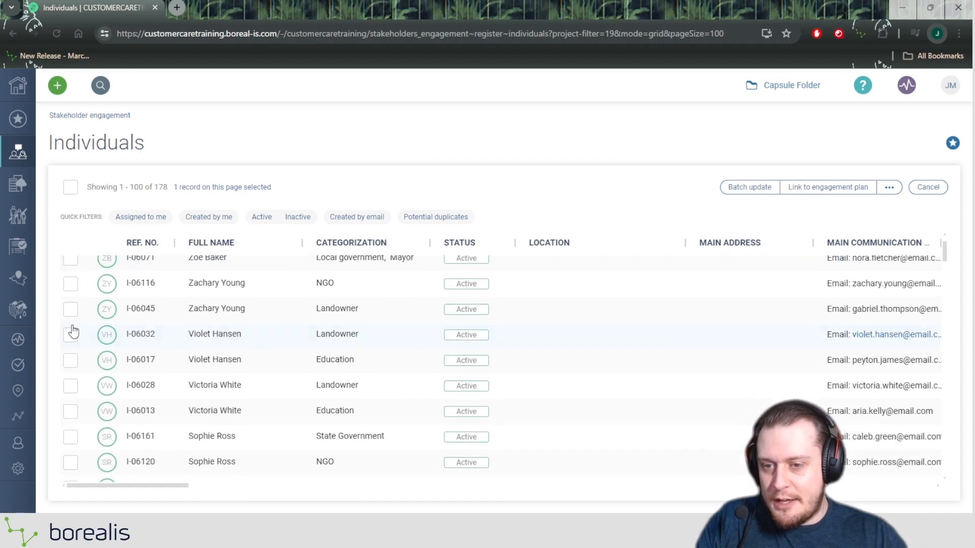
{"action": "left_click", "coordinate": [71, 334]}
{"action": "left_click", "coordinate": [71, 410]}
{"action": "left_click", "coordinate": [71, 385]}
{"action": "scroll", "coordinate": [72, 386], "scroll_direction": "down", "scroll_amount": 3}
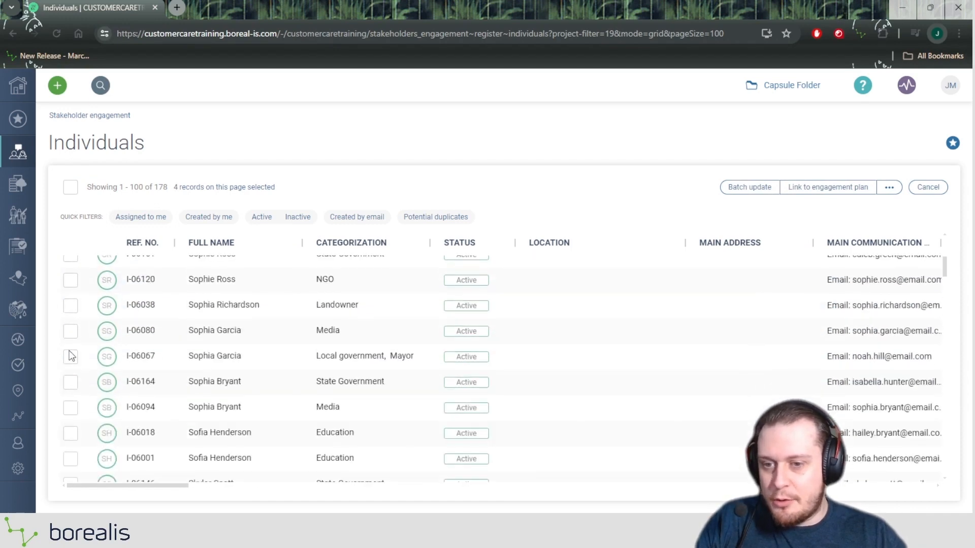
{"action": "left_click", "coordinate": [71, 356]}
{"action": "left_click", "coordinate": [70, 305]}
{"action": "left_click", "coordinate": [71, 331]}
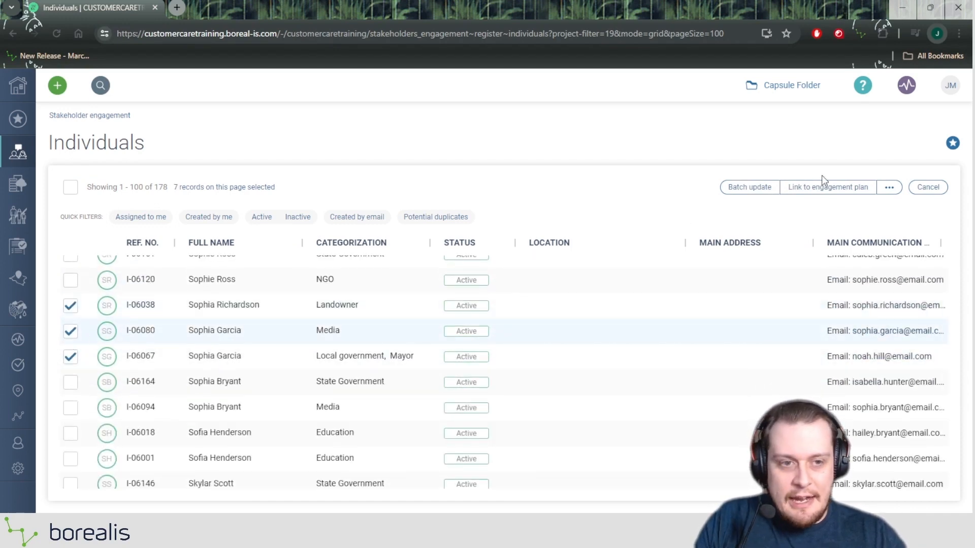
{"action": "left_click", "coordinate": [889, 188]}
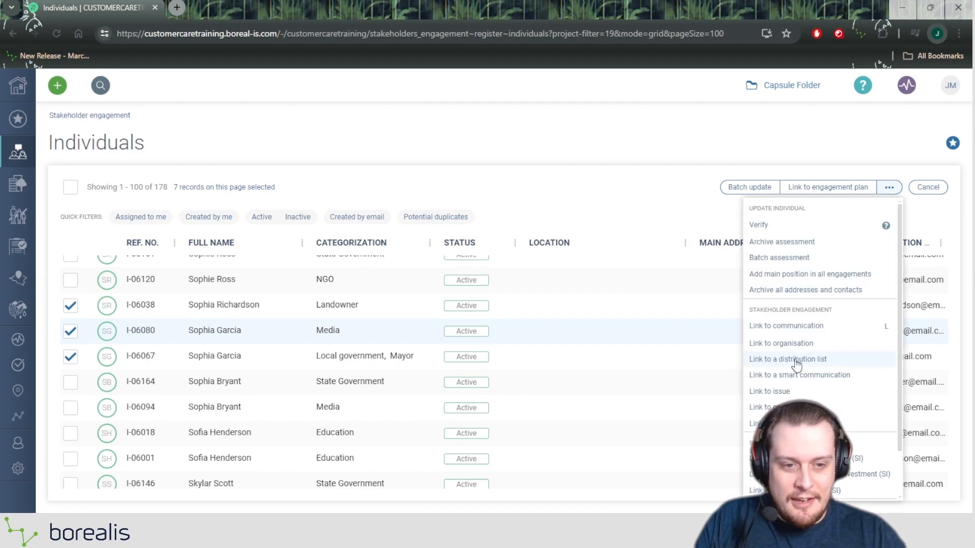